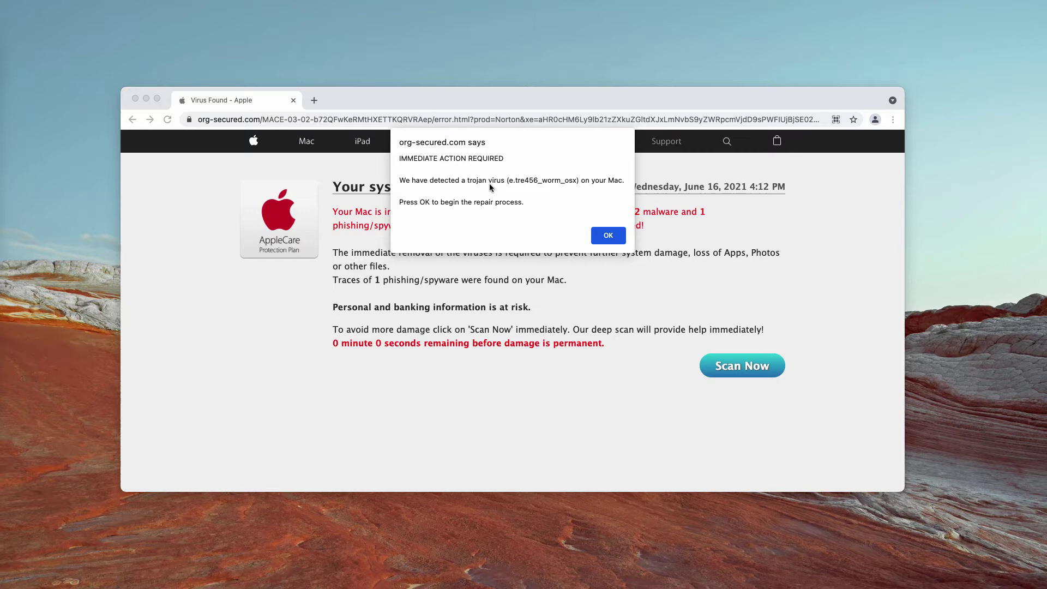
Close the 'org-secured.com says' trojan alert to reveal the fake AppleCare virus page
left_click(608, 242)
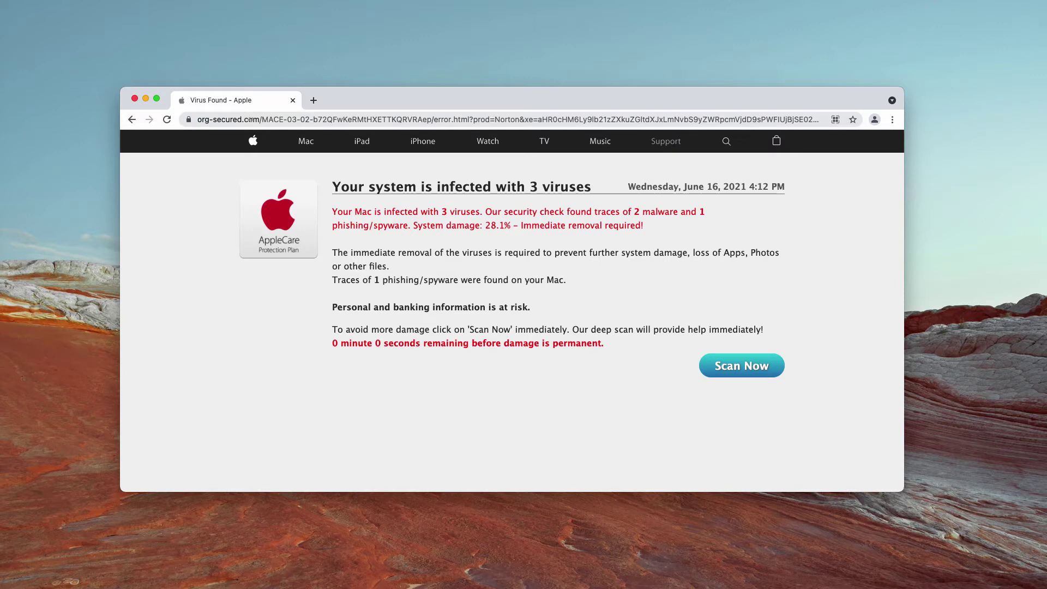
Reveal the scam page's full org-secured.com address and shift the browser window slightly lower
left_click(259, 119)
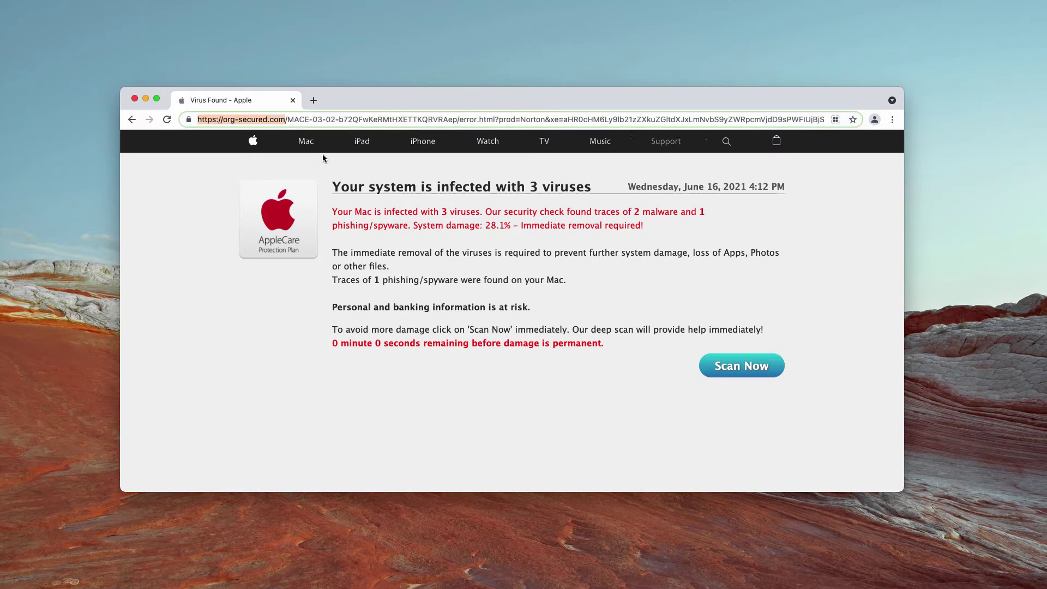
left_click(339, 119)
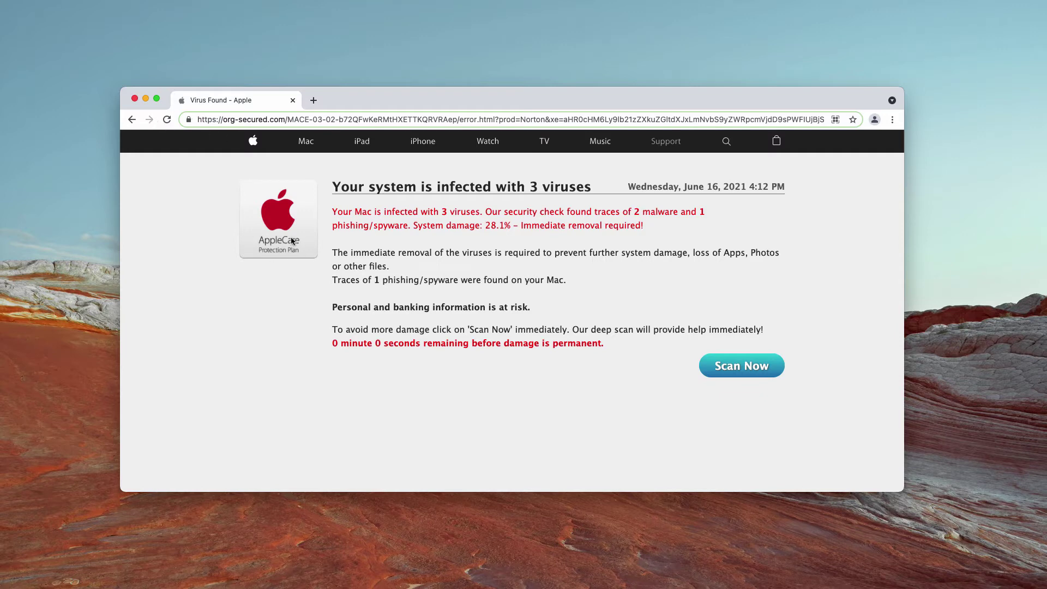
left_click_drag(444, 98, 420, 108)
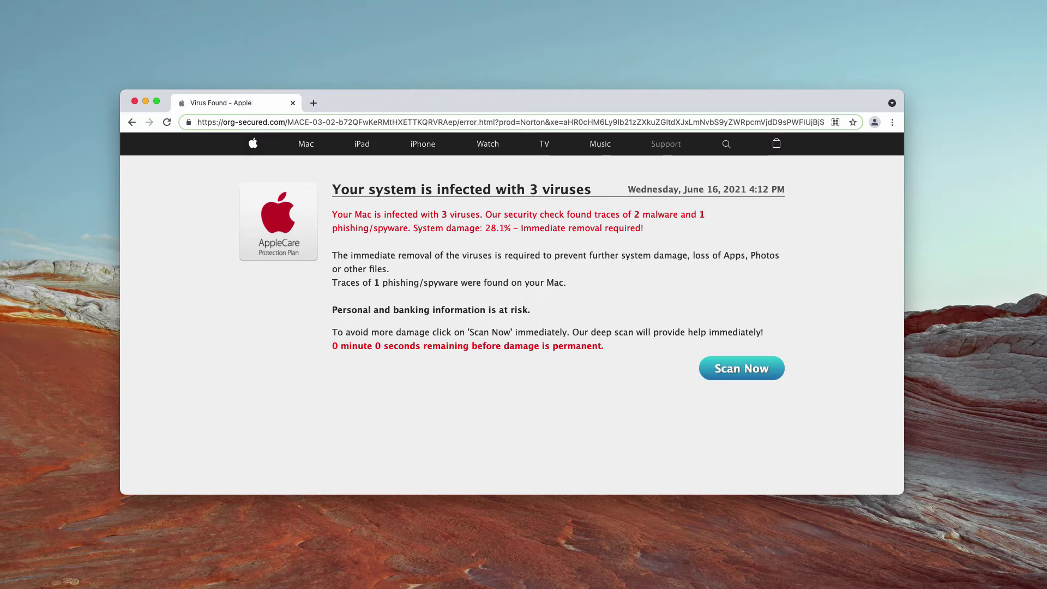
left_click_drag(503, 105, 506, 111)
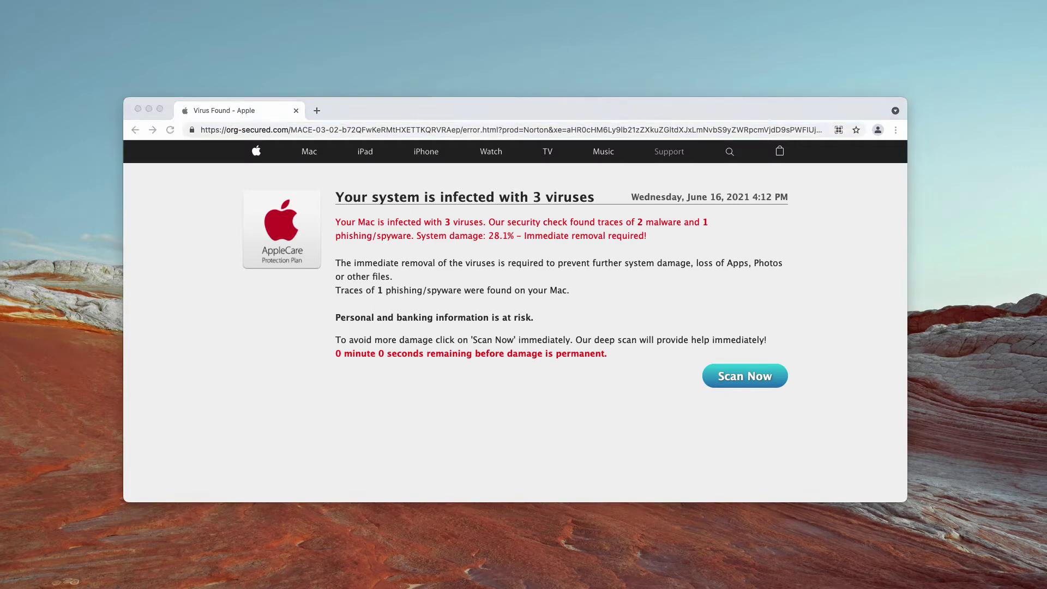
Look through the installed apps in the Applications folder for anything suspicious, then close it
left_click(381, 349)
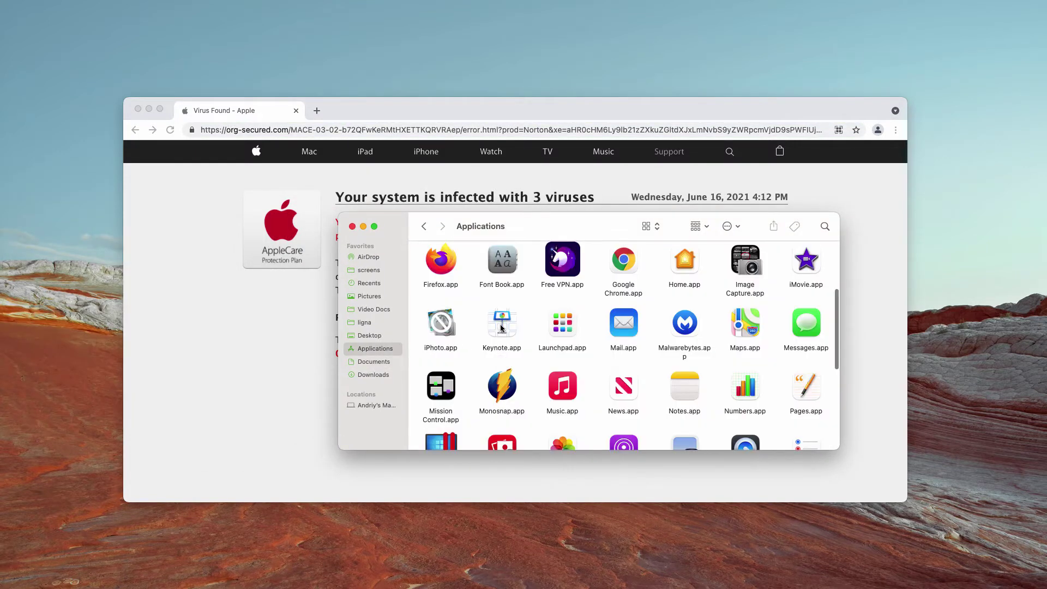
left_click_drag(627, 234, 612, 226)
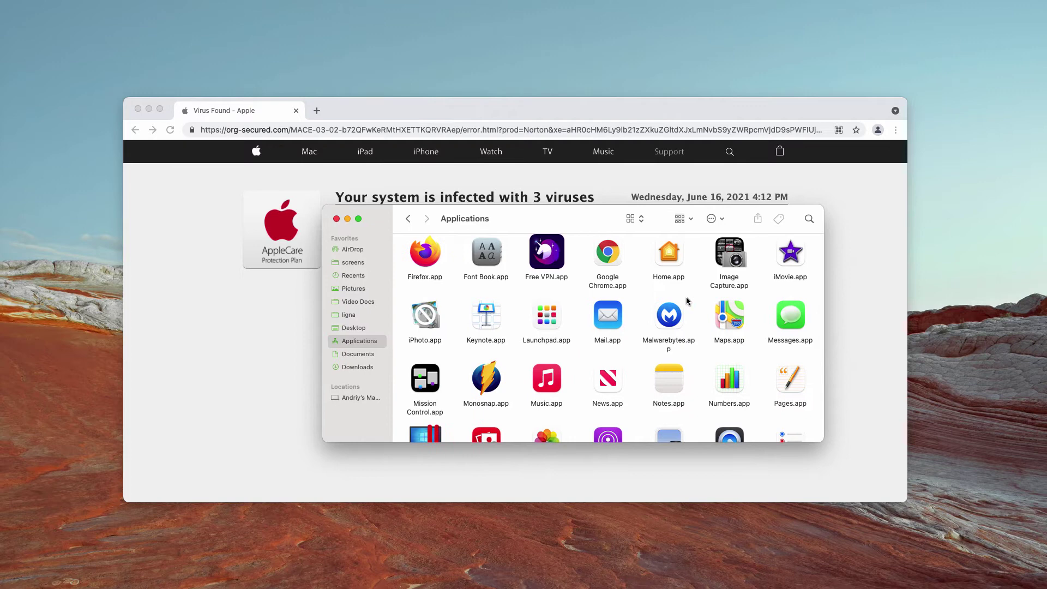
scroll(687, 301, "down", 5)
scroll(507, 324, "up", 8)
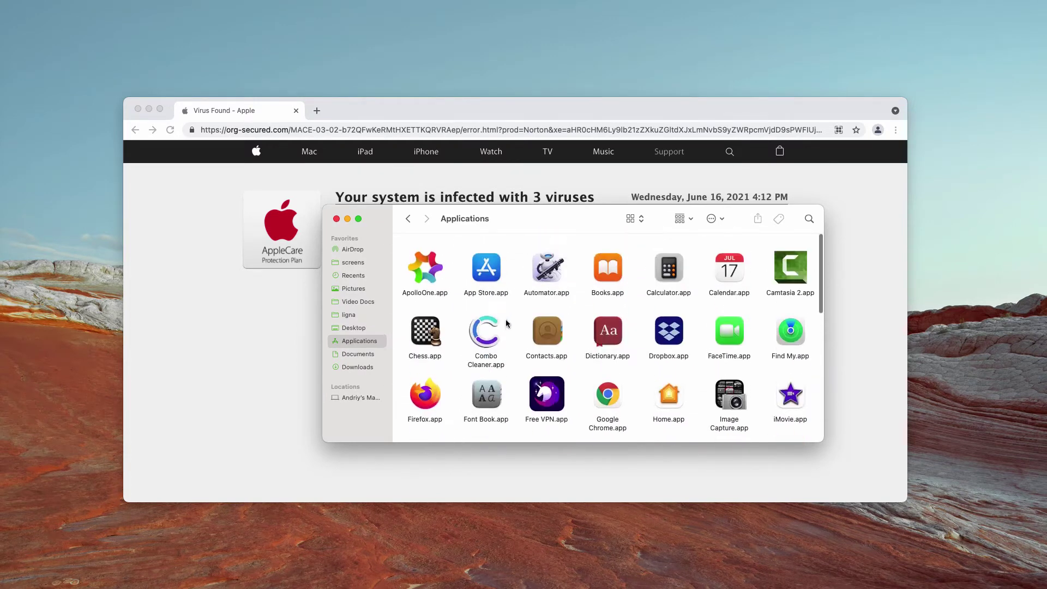
scroll(521, 326, "down", 1)
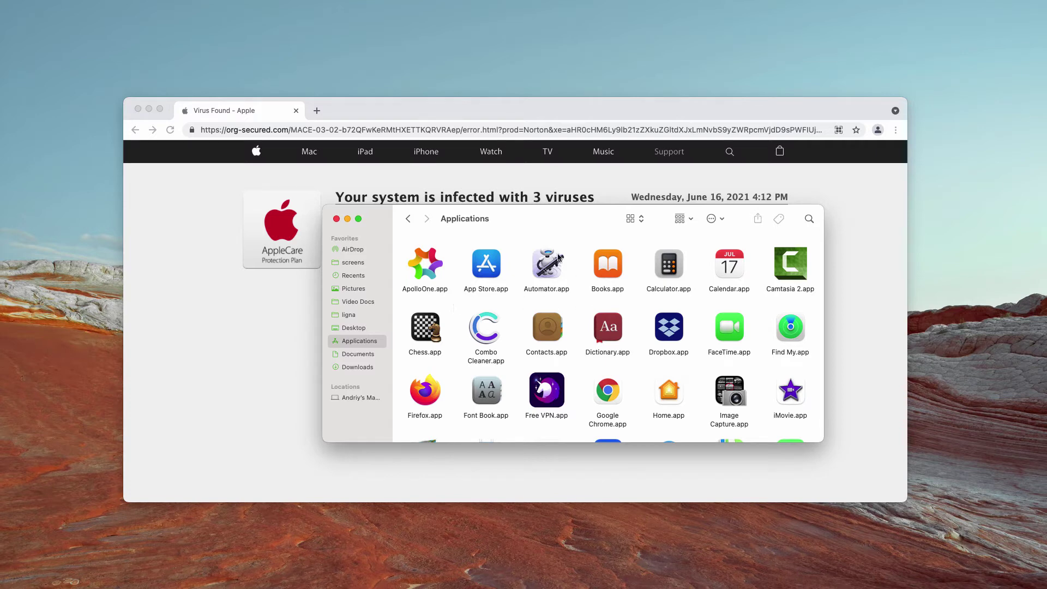
scroll(587, 243, "down", 10)
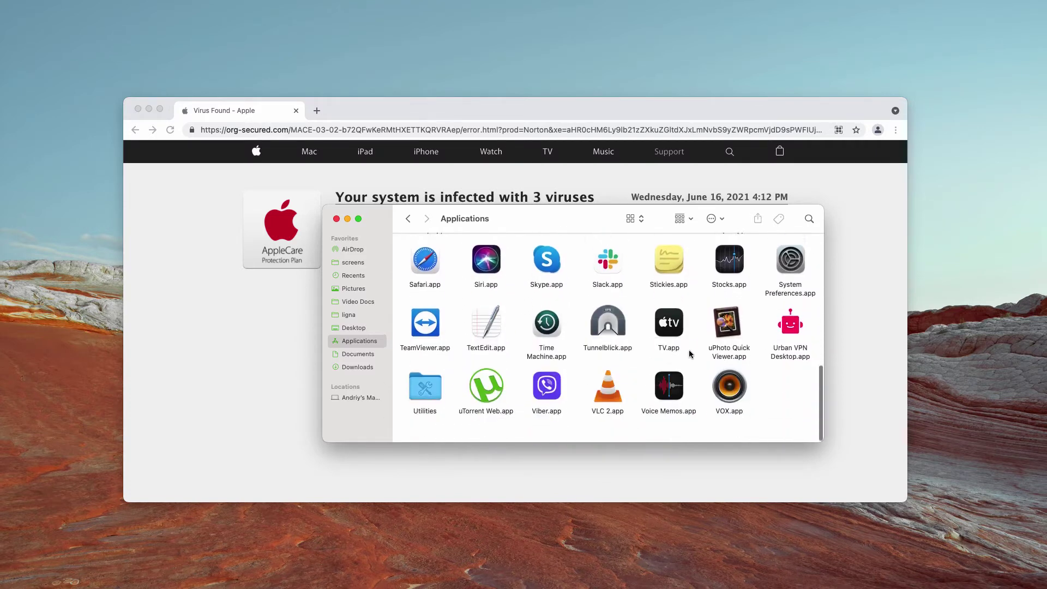
scroll(699, 387, "up", 5)
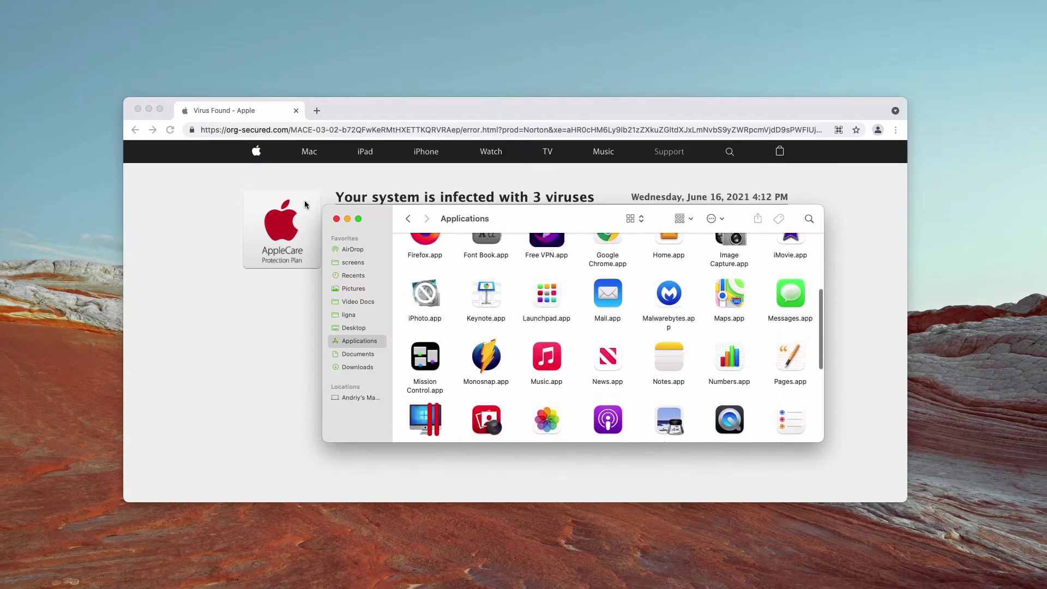
left_click(337, 219)
left_click(666, 110)
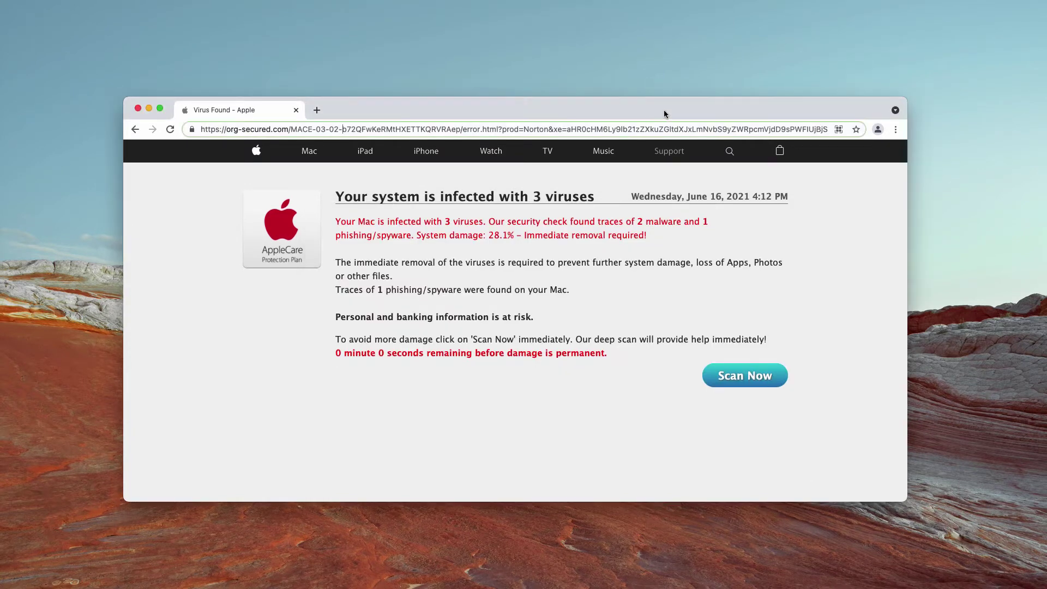
left_click(895, 130)
mouse_move(766, 315)
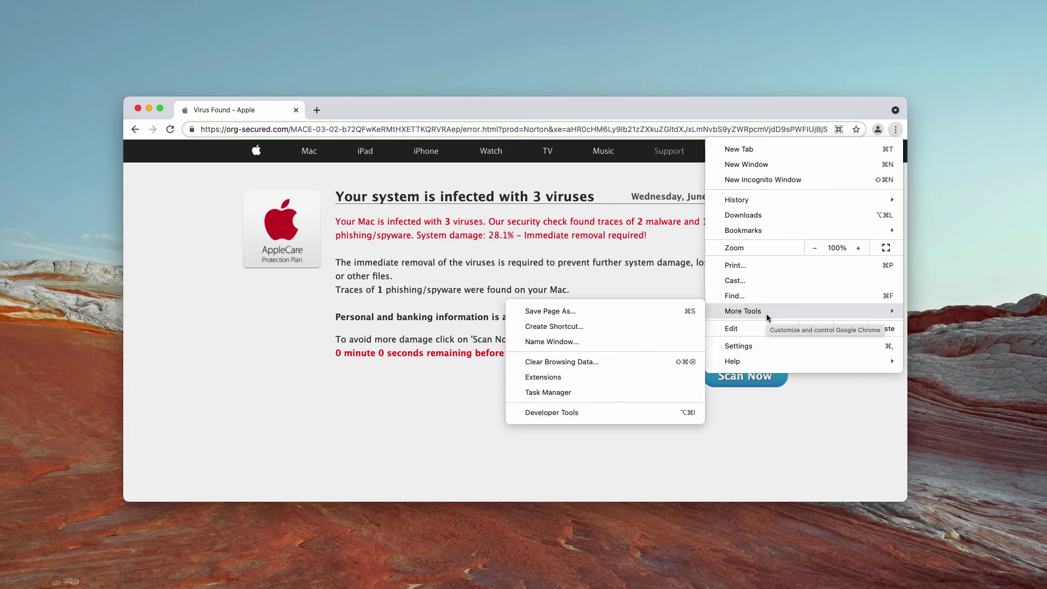
left_click(575, 377)
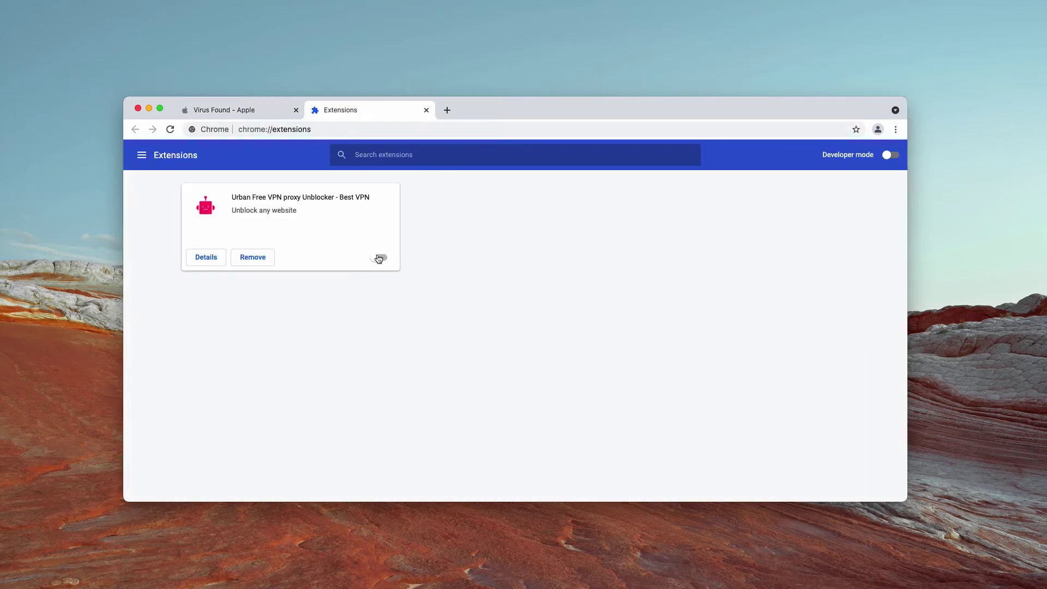
left_click(381, 258)
left_click(381, 258)
left_click_drag(461, 111, 463, 116)
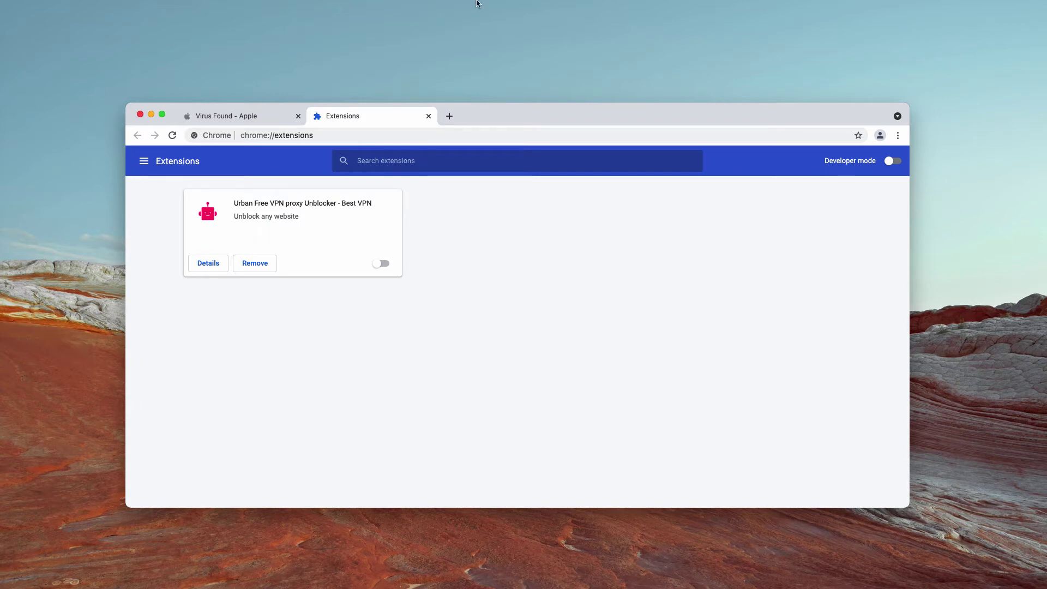
Close the extensions page and load combocleaner.com in a new tab
left_click(429, 116)
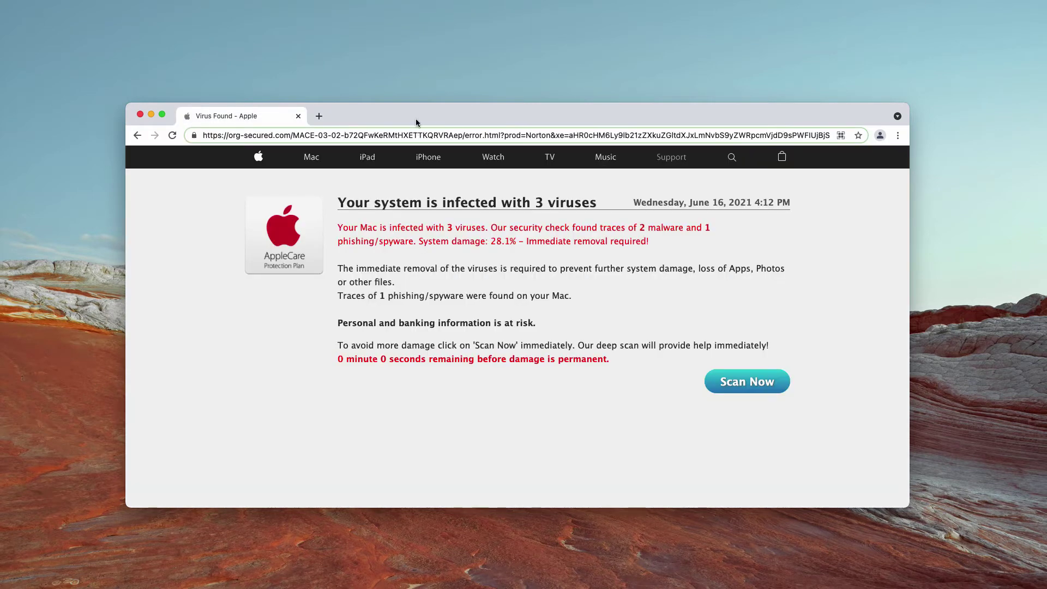
left_click(326, 116)
type("co")
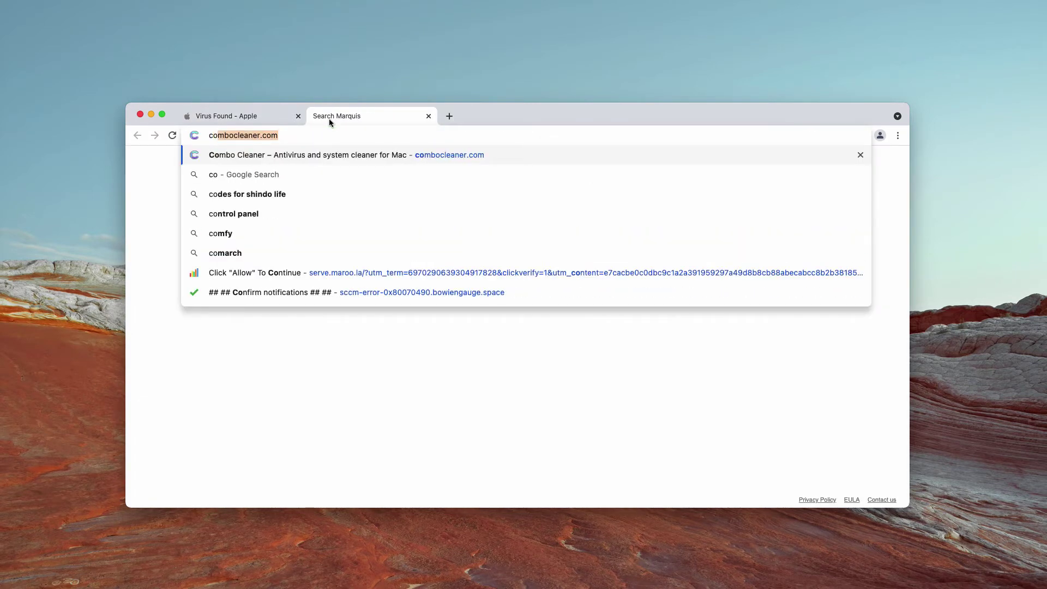
key("Return")
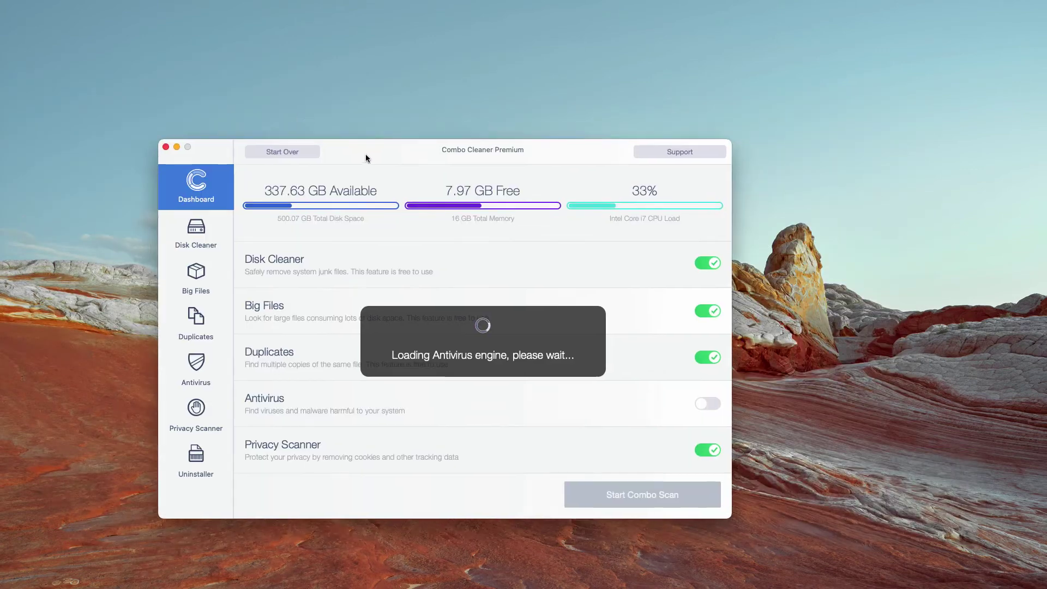
Reposition the Combo Cleaner window and start a full Combo Scan of the Mac
left_click_drag(365, 154, 417, 132)
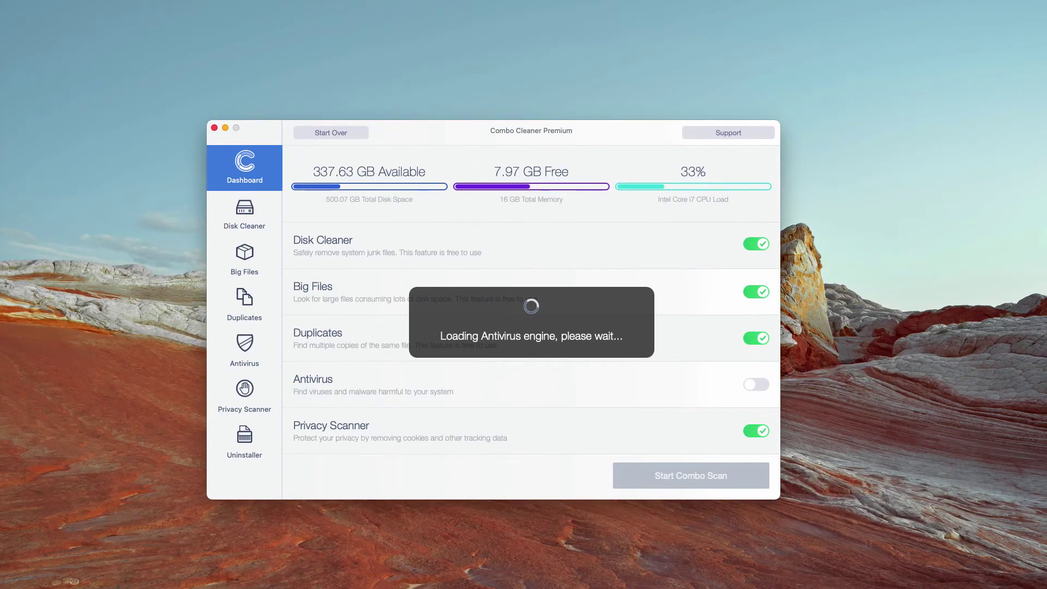
left_click_drag(495, 143, 501, 146)
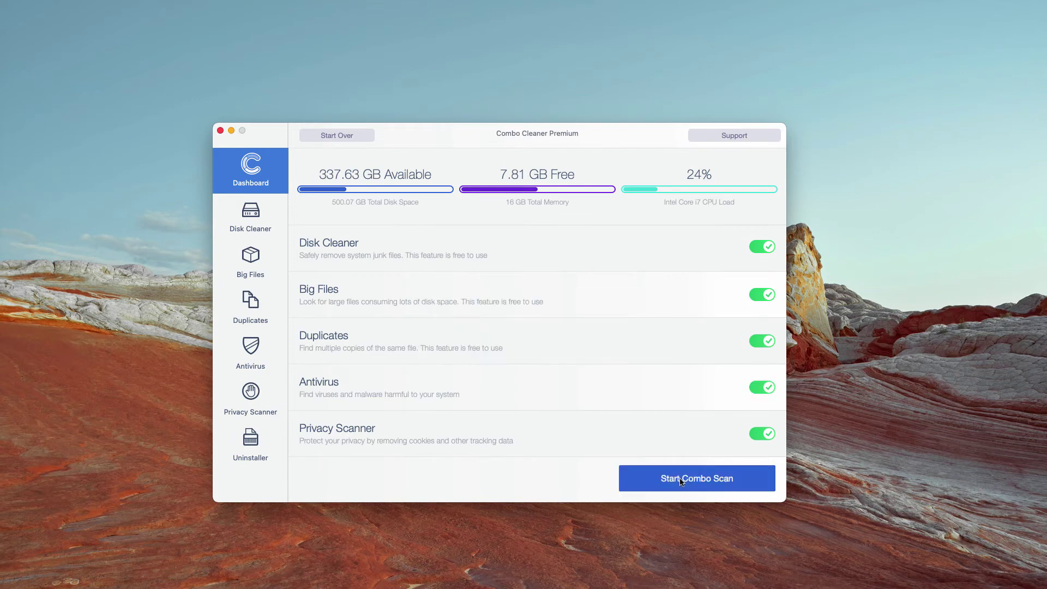
left_click(680, 480)
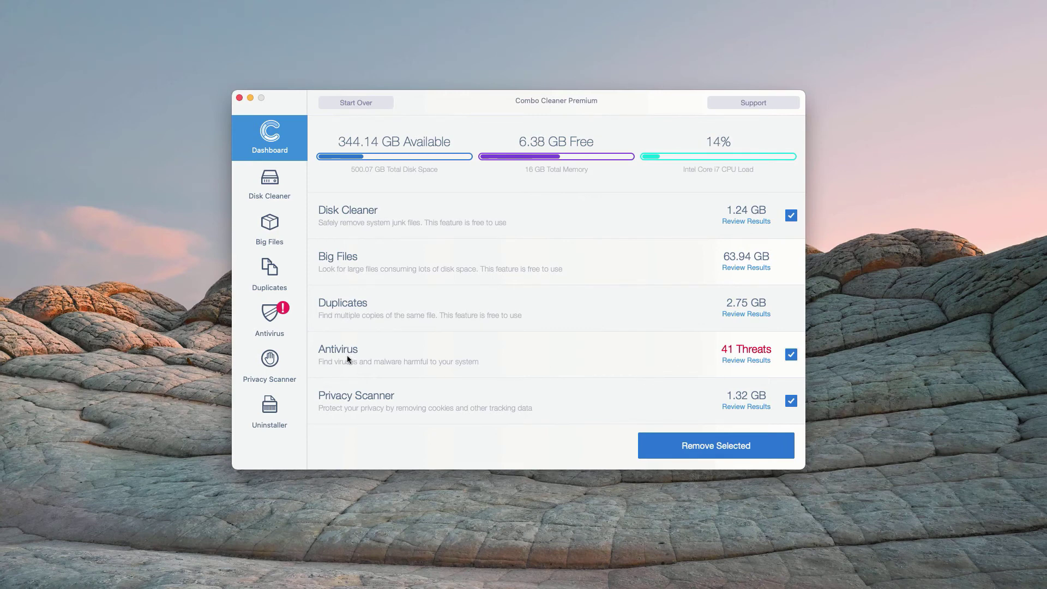
Open the Antivirus review and scroll through the 41 detected threats
left_click(744, 362)
scroll(507, 313, "down", 3)
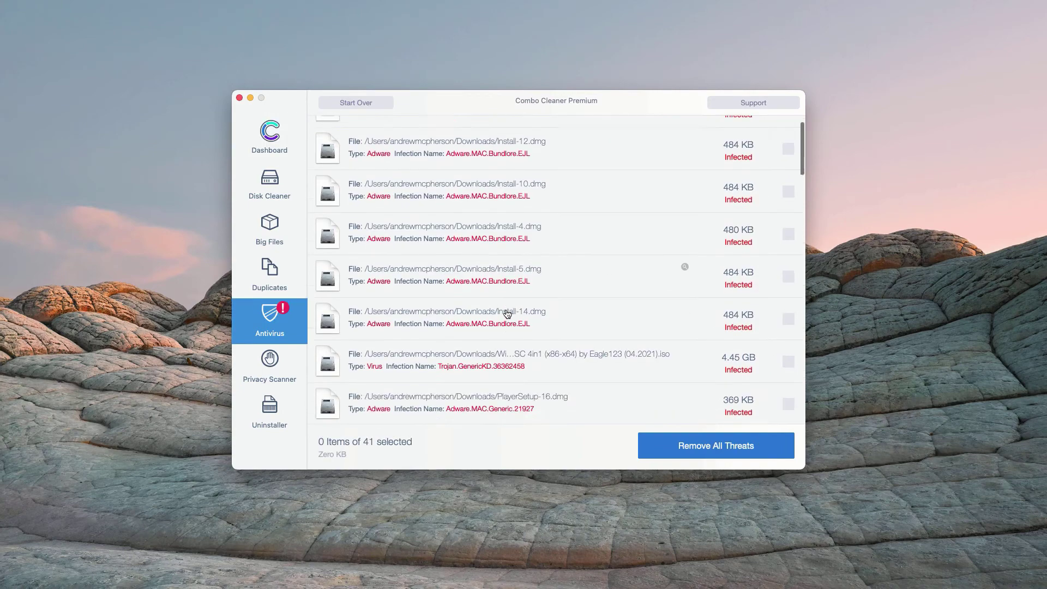
scroll(507, 313, "down", 3)
scroll(507, 314, "up", 5)
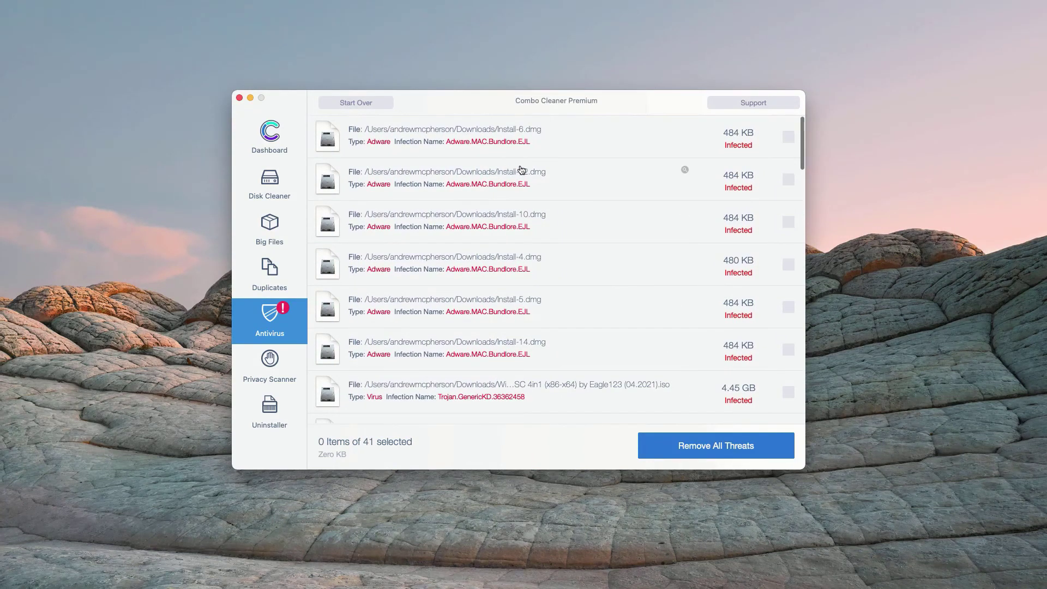
scroll(522, 170, "down", 10)
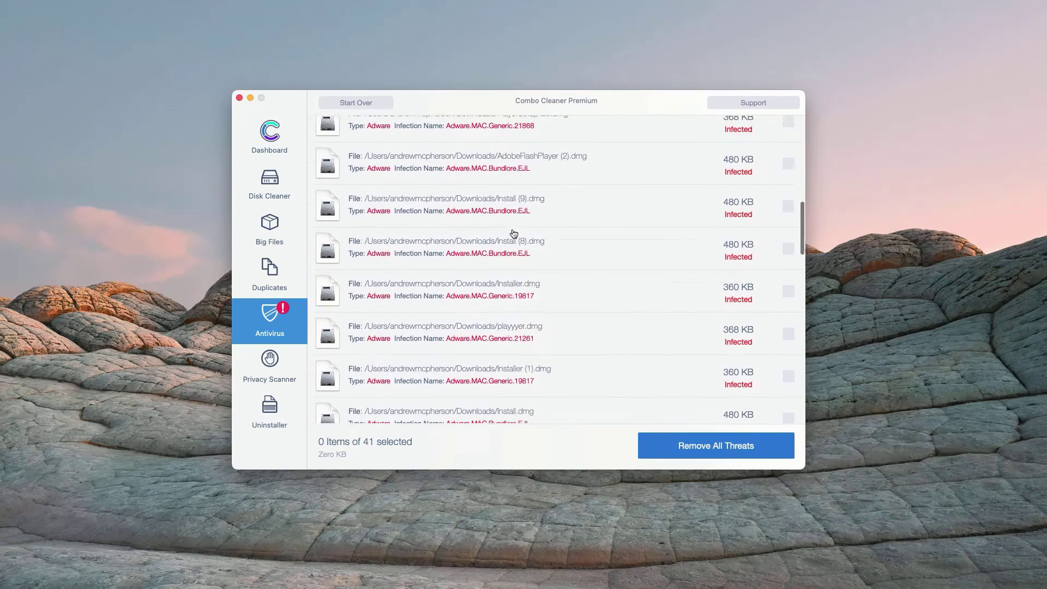
scroll(516, 235, "down", 5)
scroll(515, 236, "up", 4)
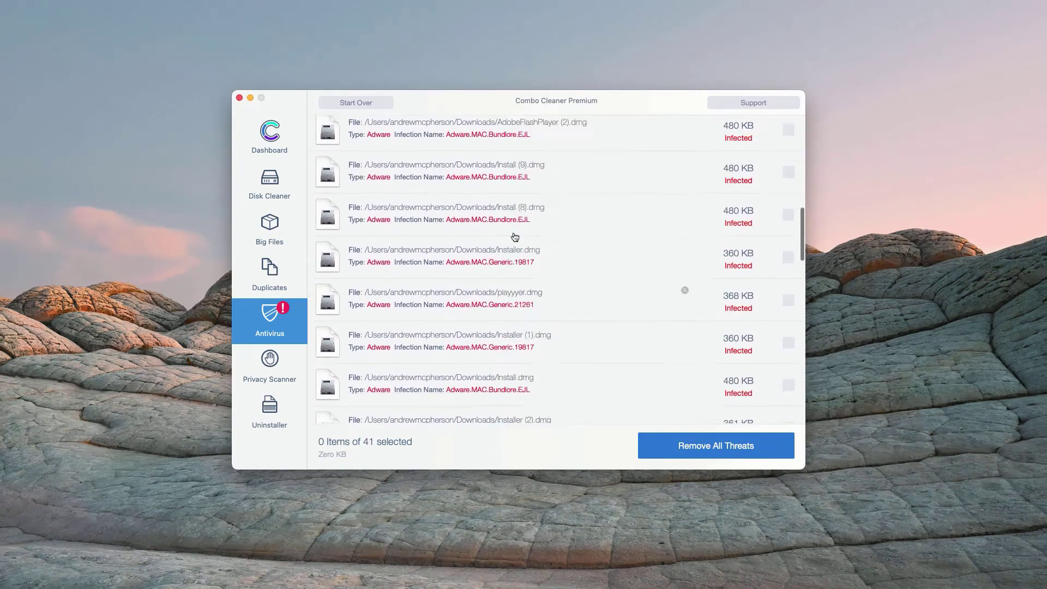
scroll(515, 237, "up", 10)
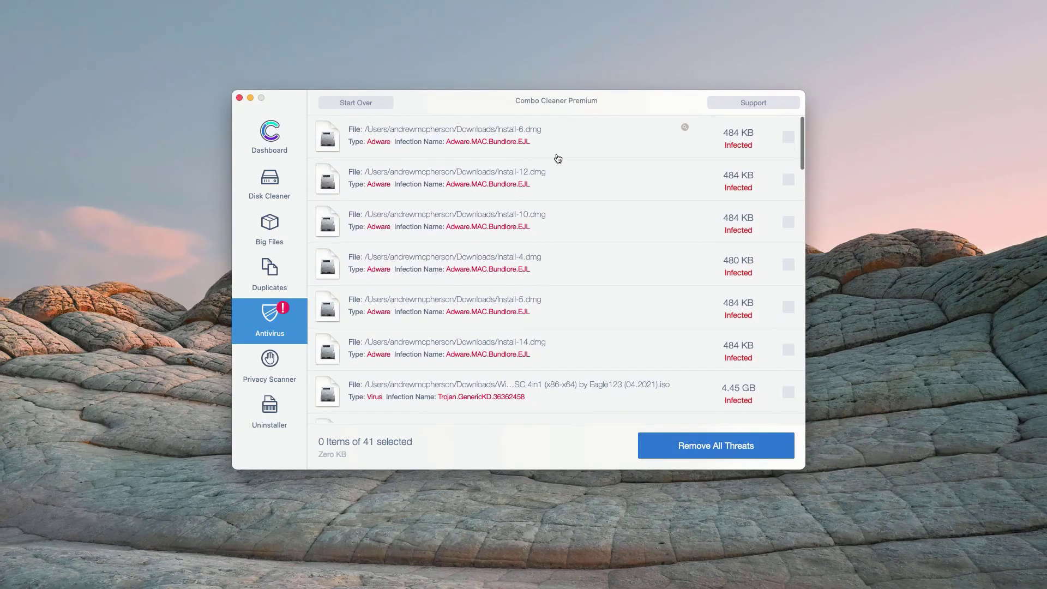
Locate Install-6.dmg in Finder's Downloads, move it to the Trash, and close Finder
left_click(685, 128)
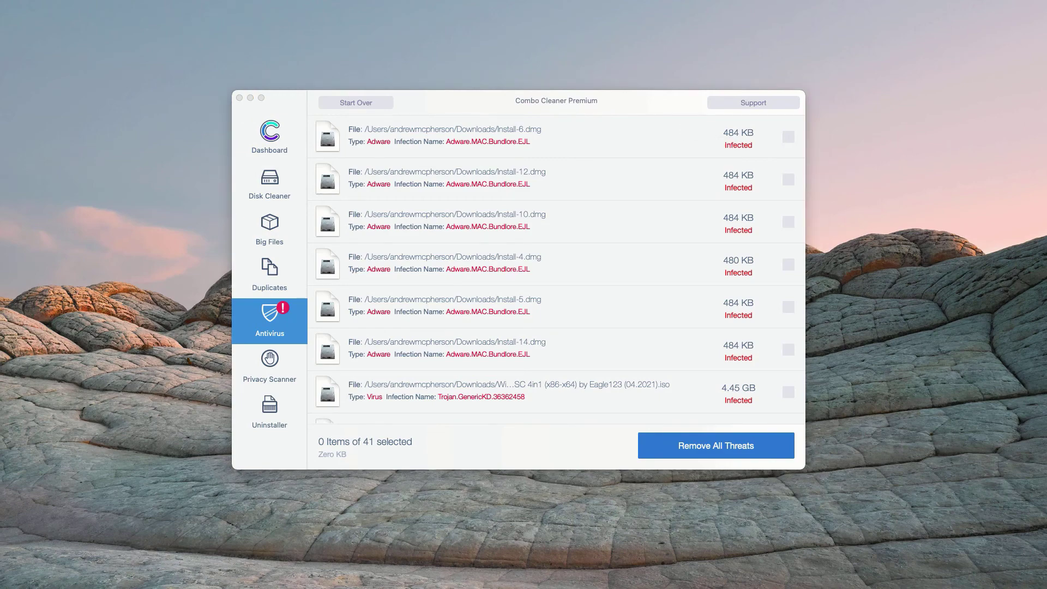
left_click_drag(0, 79, 418, 106)
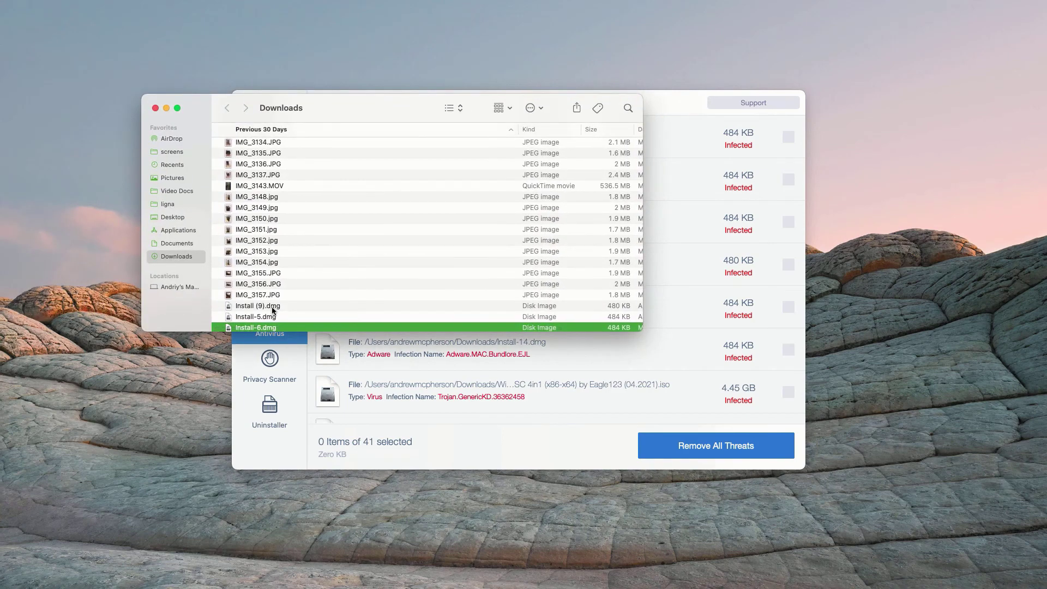
right_click(373, 327)
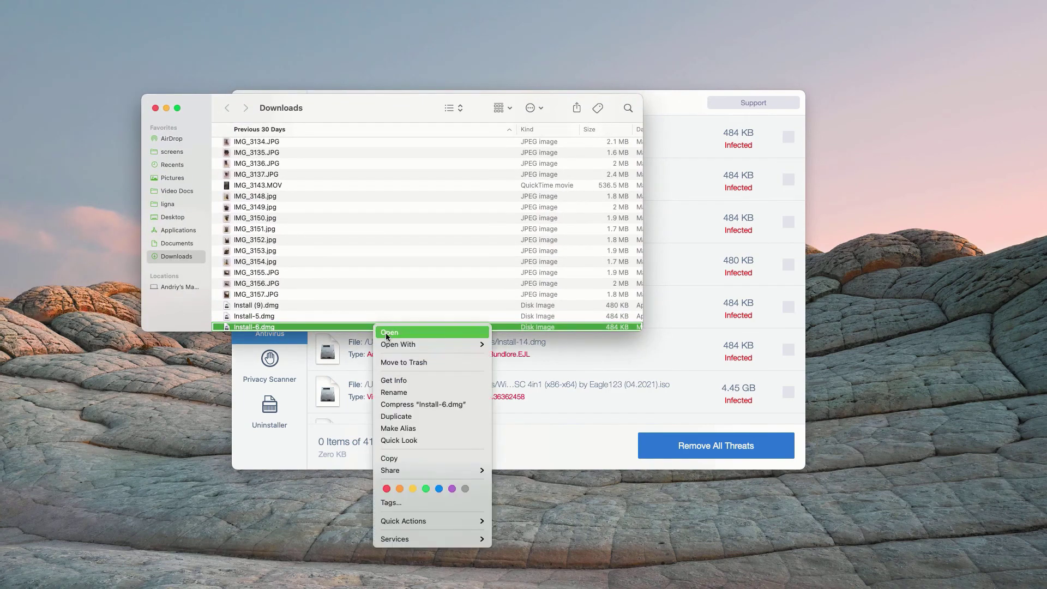
left_click(410, 362)
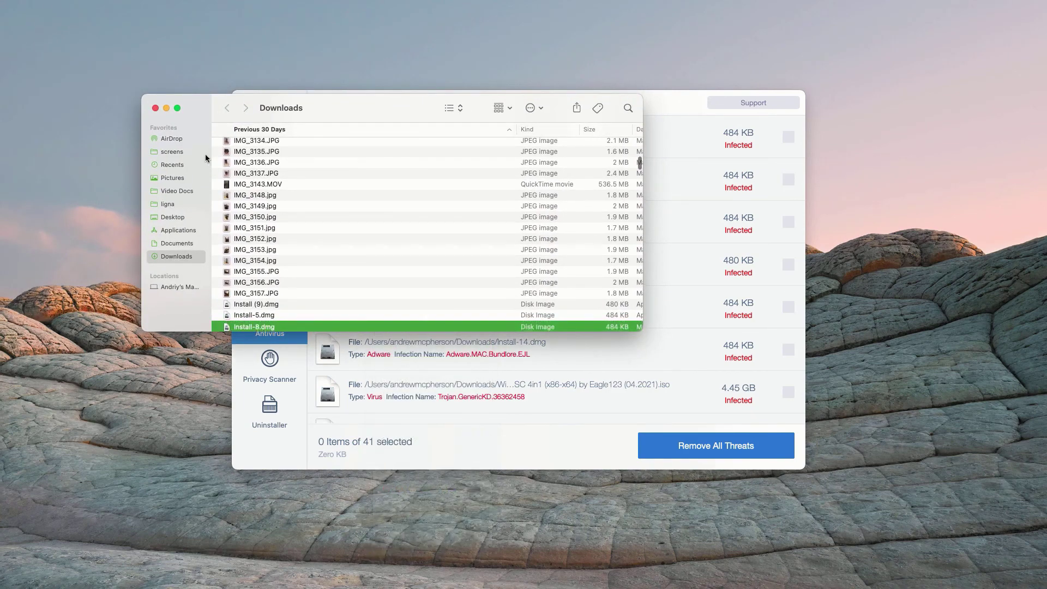
left_click(155, 108)
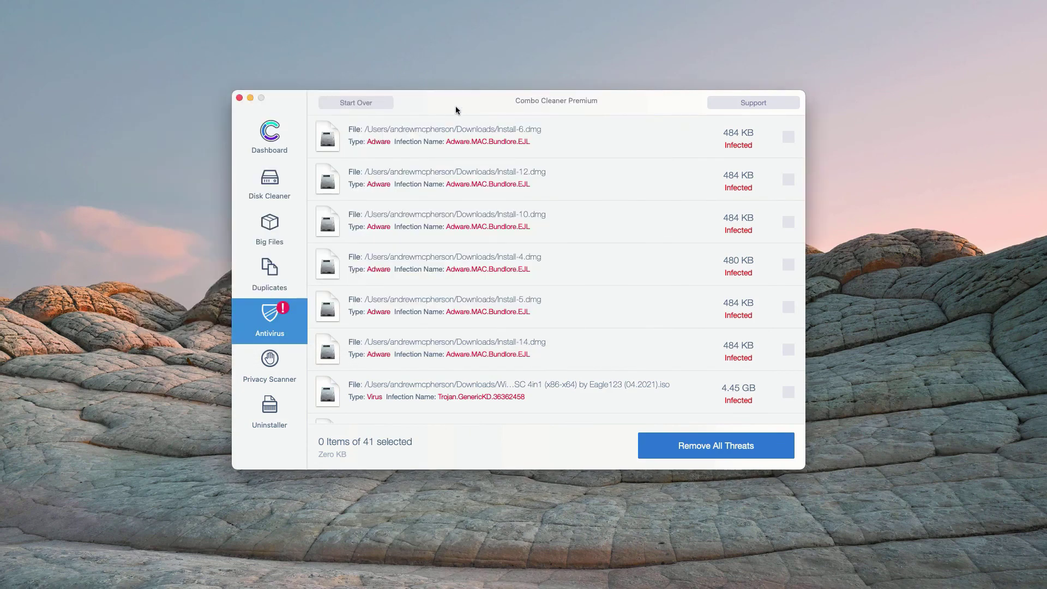